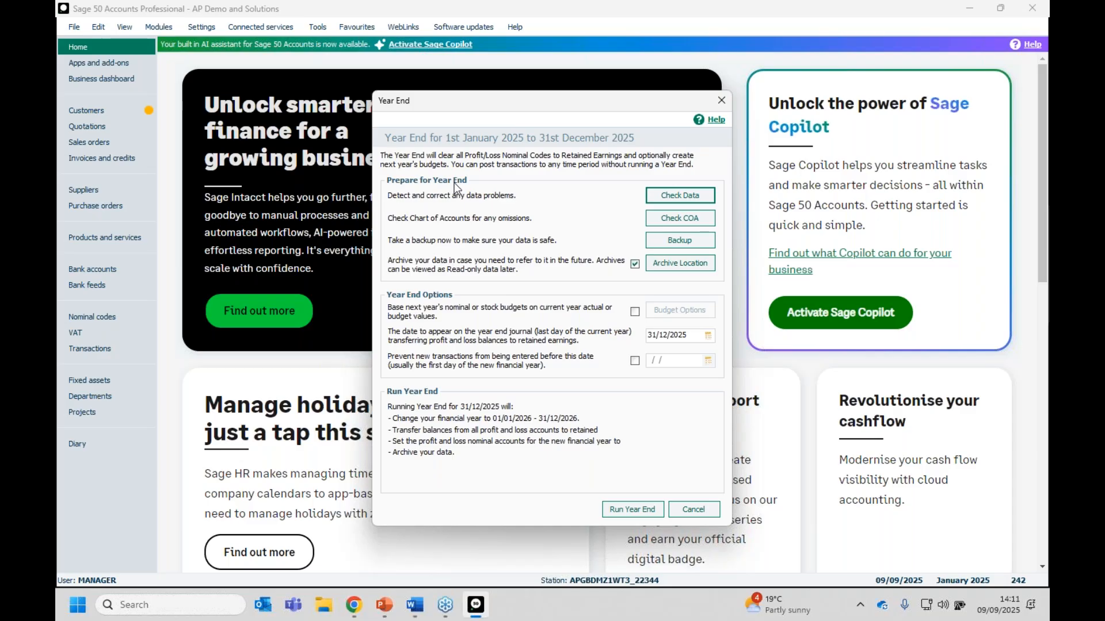
Cancel the Year End dialog without running a year end, returning to Home.
left_click(810, 318)
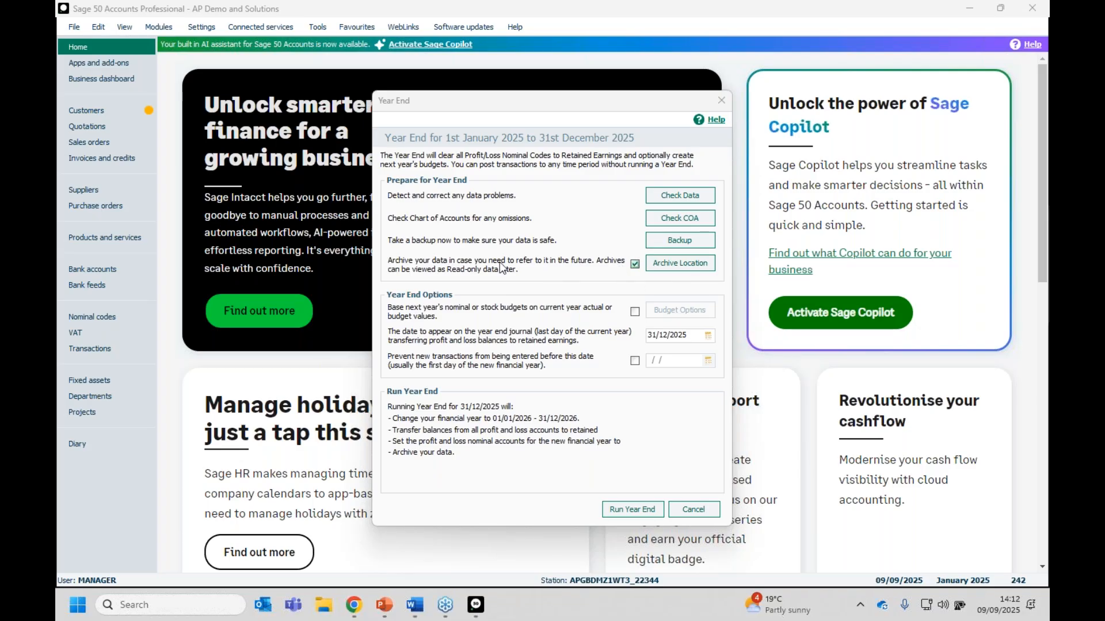
left_click(693, 509)
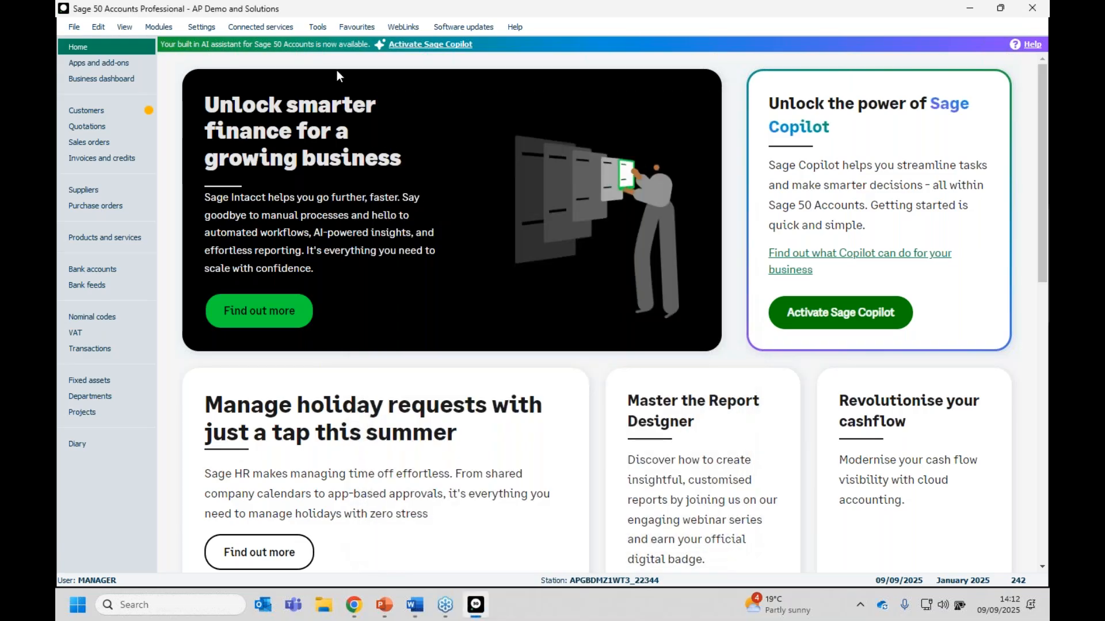
Bring up Archive Company with description 'Mid Year 2025' and folder 2025_MIDYEAR_20250909_14_12_47.
left_click(314, 29)
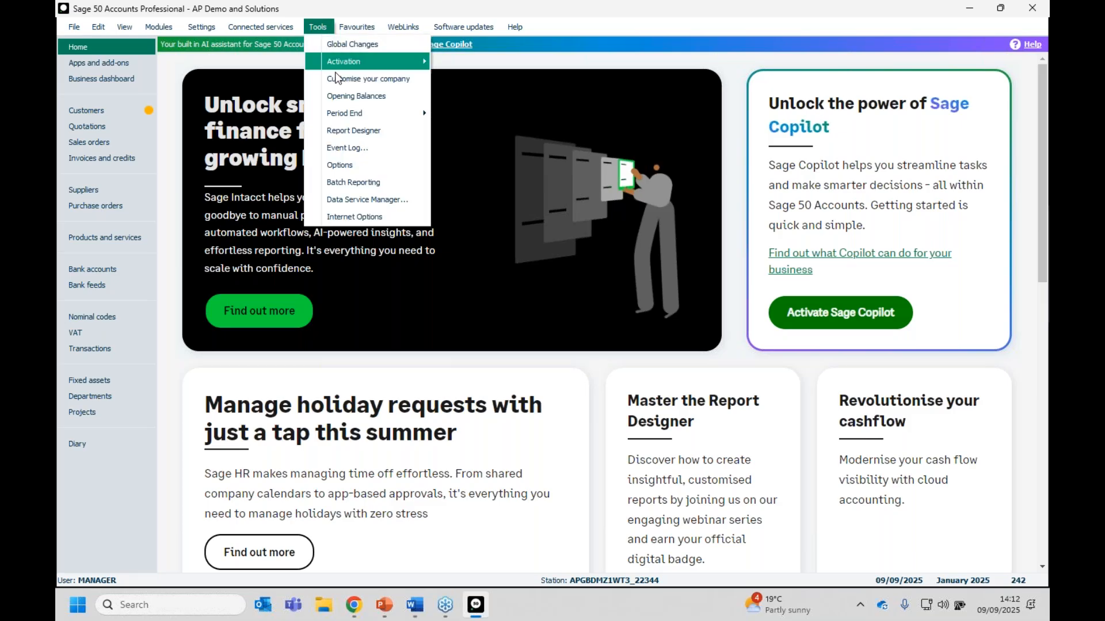
mouse_move(332, 113)
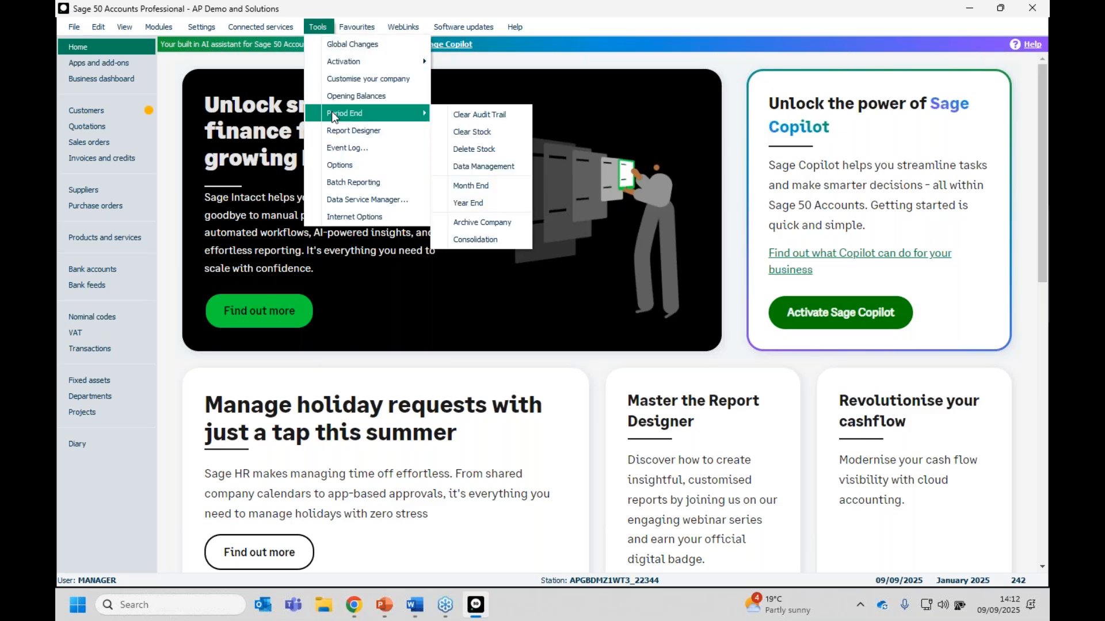
left_click(522, 222)
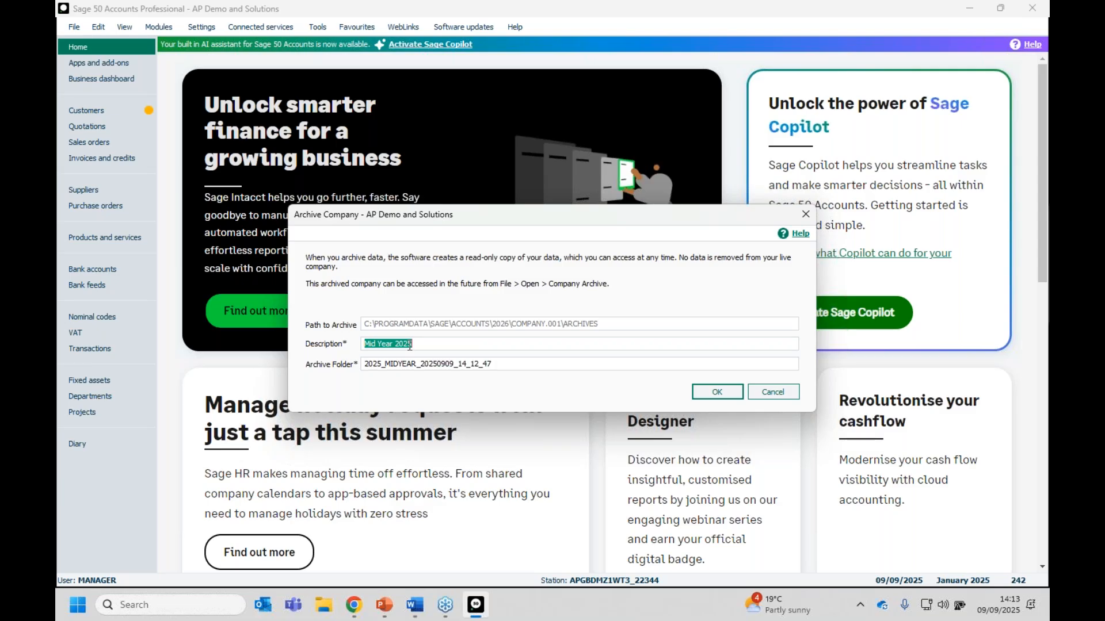
Create the Mid Year 2025 archive and acknowledge the completion message.
left_click(707, 396)
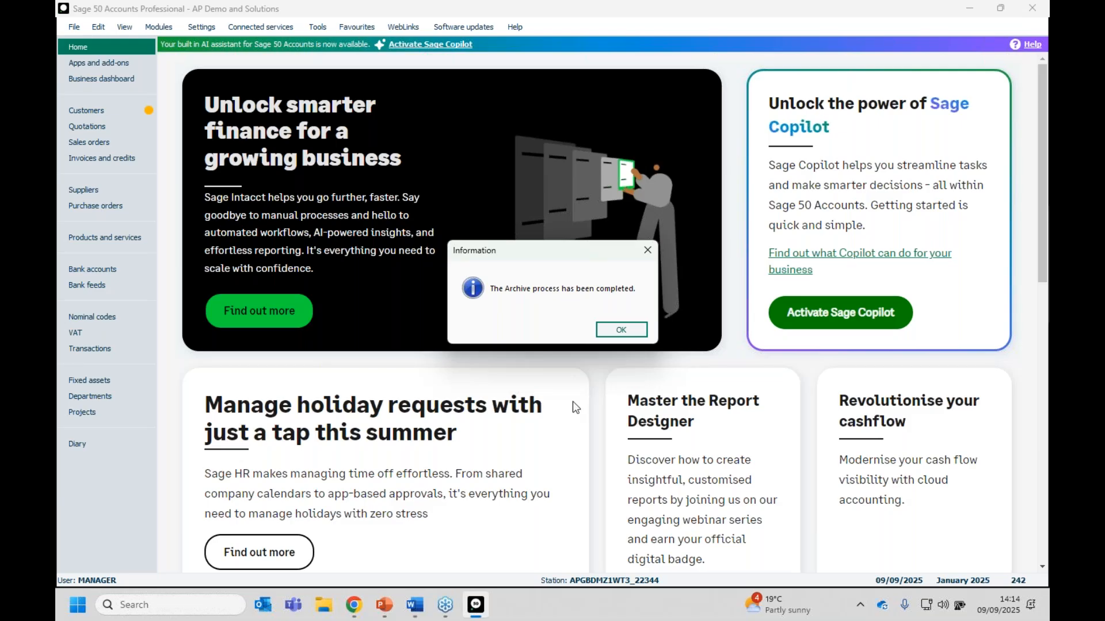
left_click(611, 336)
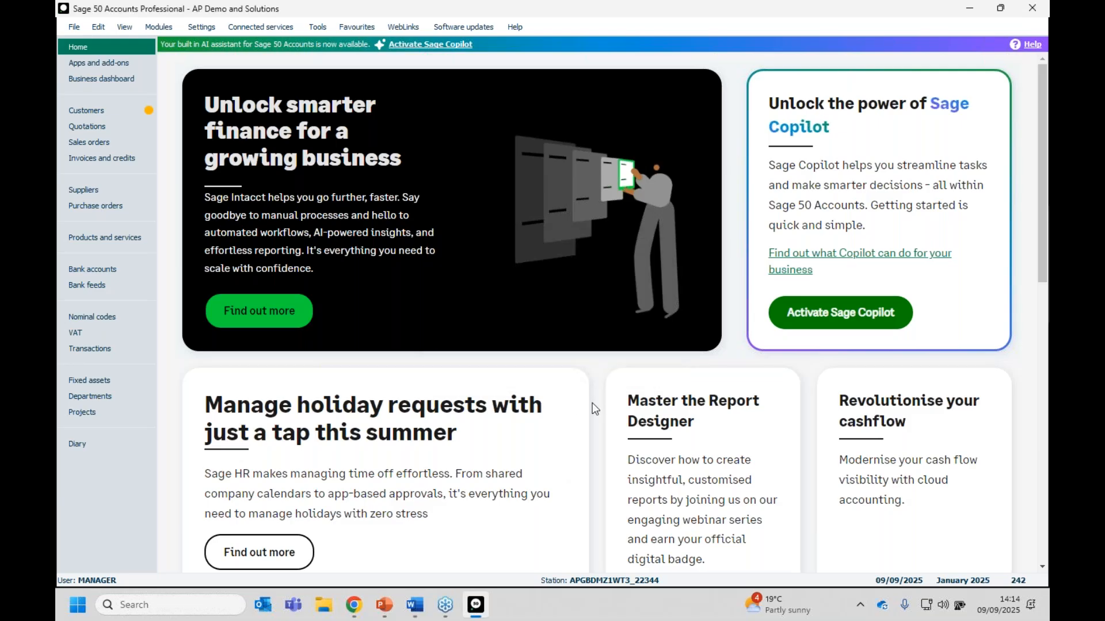
Show the Company Archives list, now including Mid Year 2025 dated 09/09/2025.
left_click(76, 26)
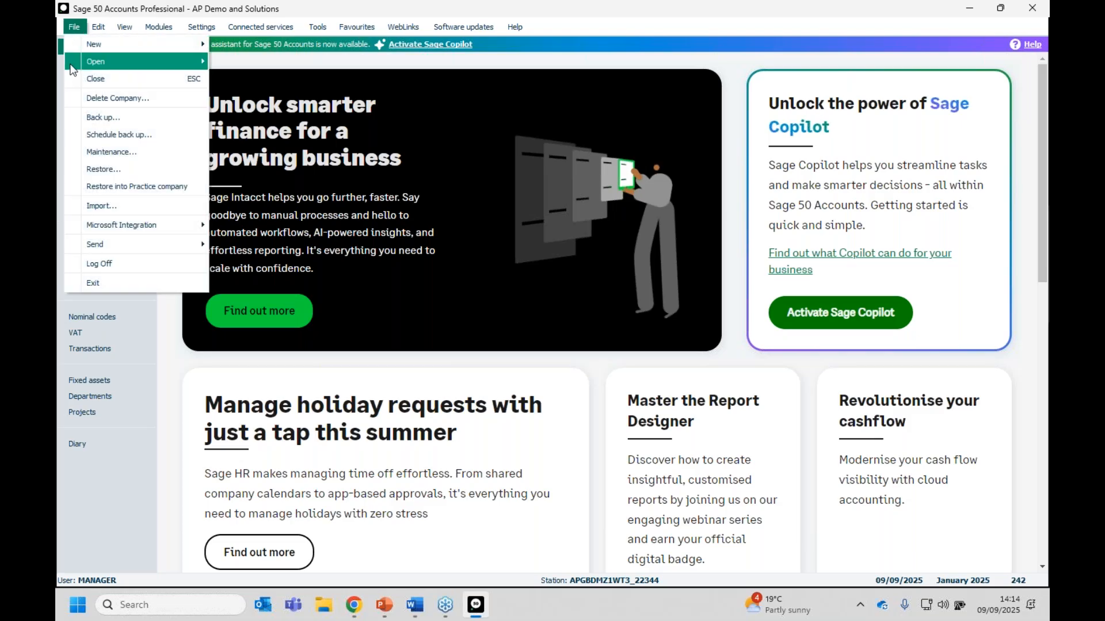
mouse_move(73, 68)
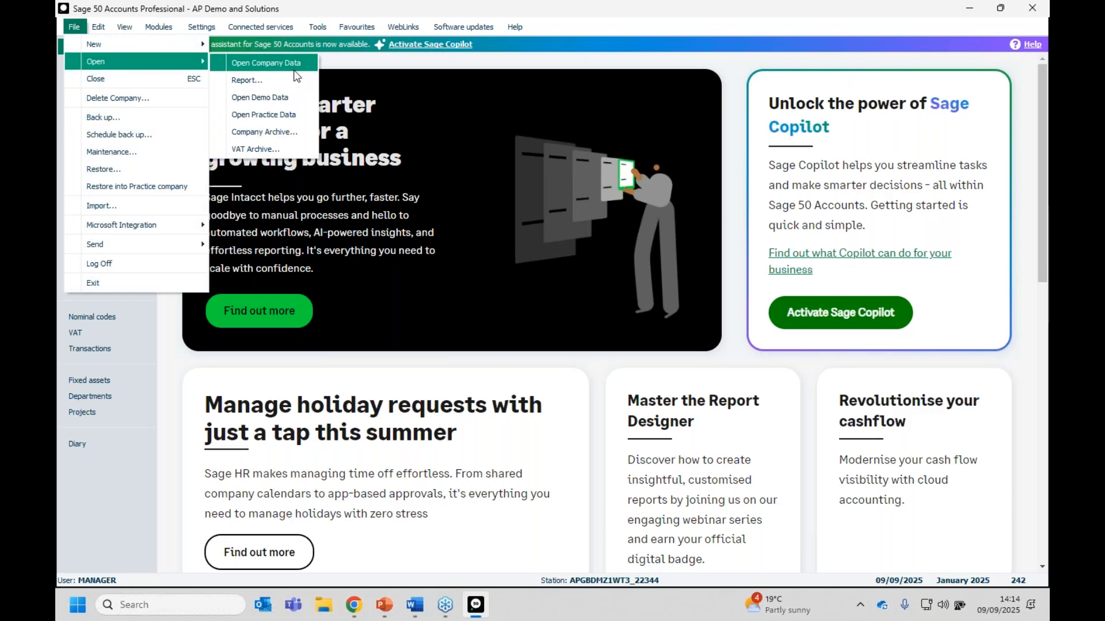
left_click(300, 135)
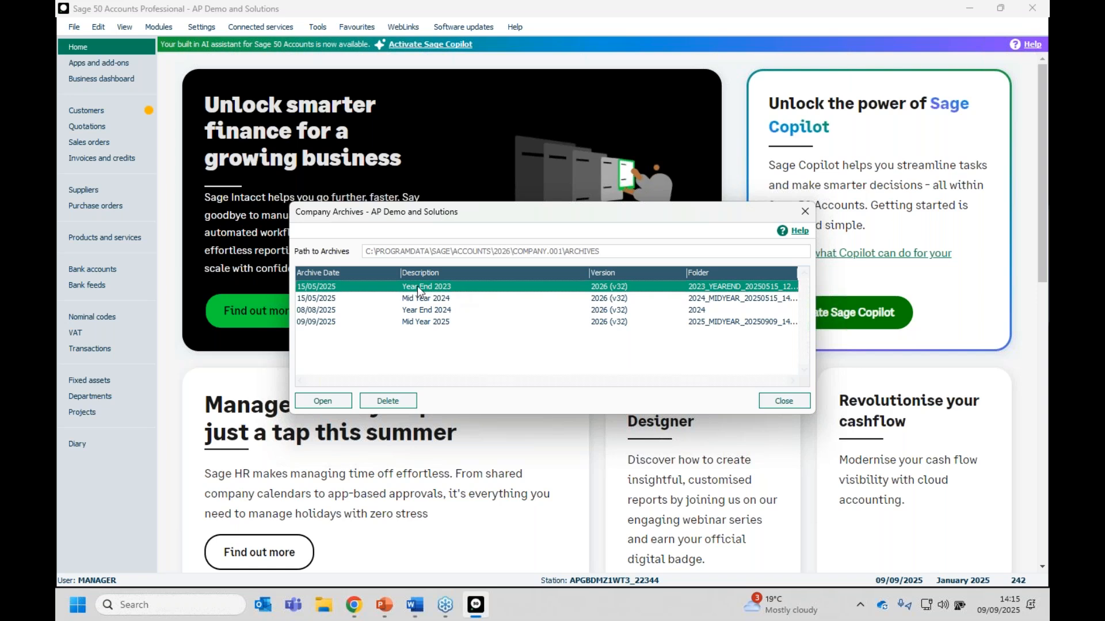
Open the Year End 2023 archive read-only and log on with its password.
left_click(324, 401)
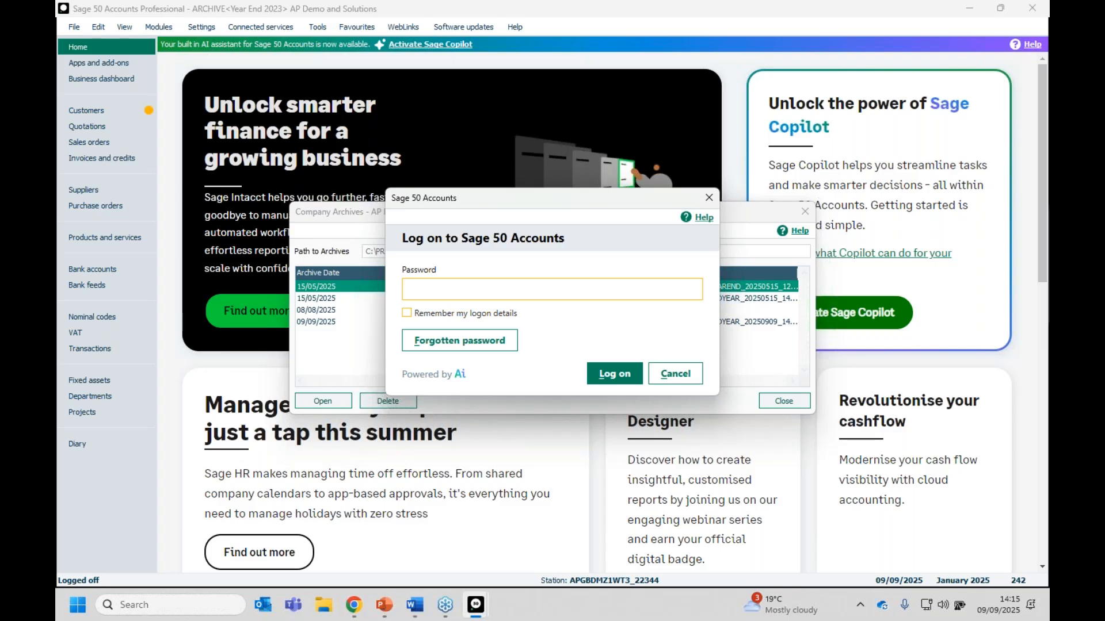
type("•")
left_click(611, 373)
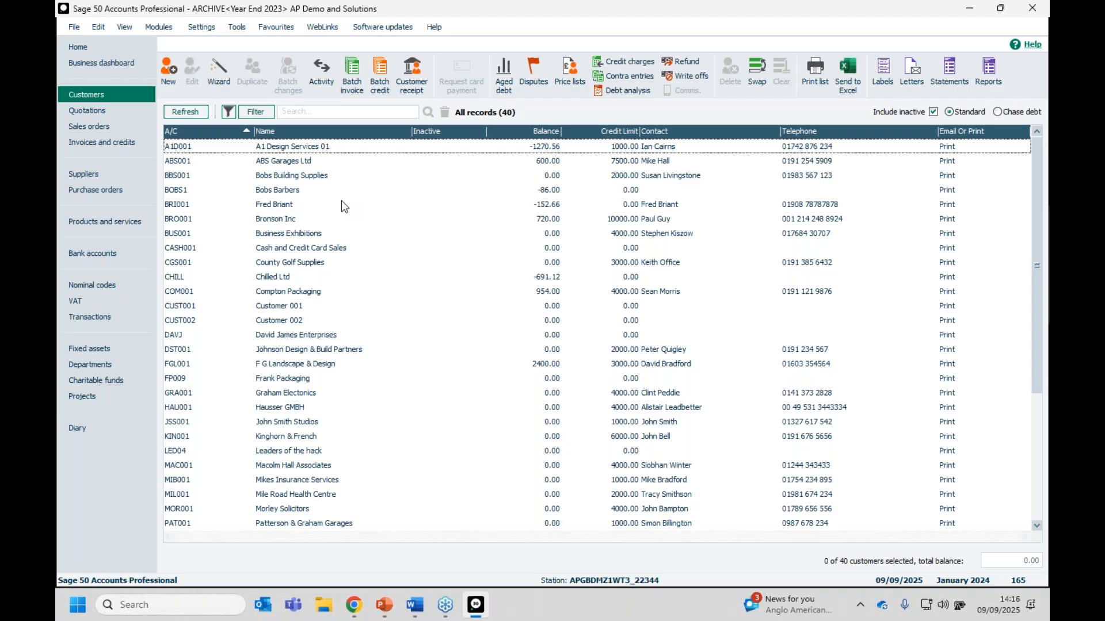
left_click(349, 84)
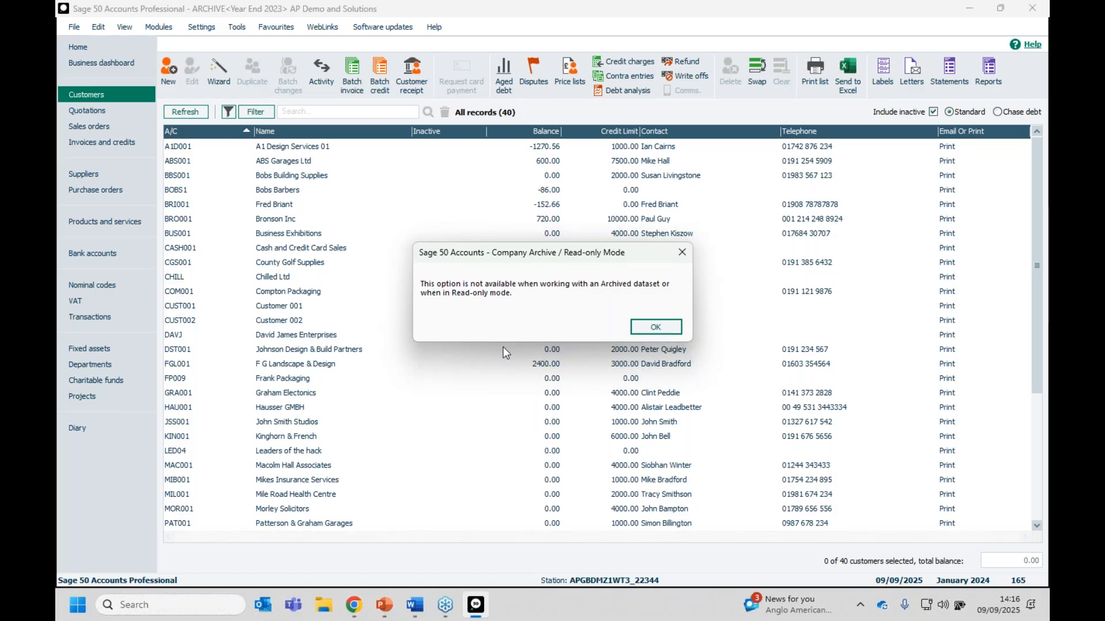
left_click(659, 327)
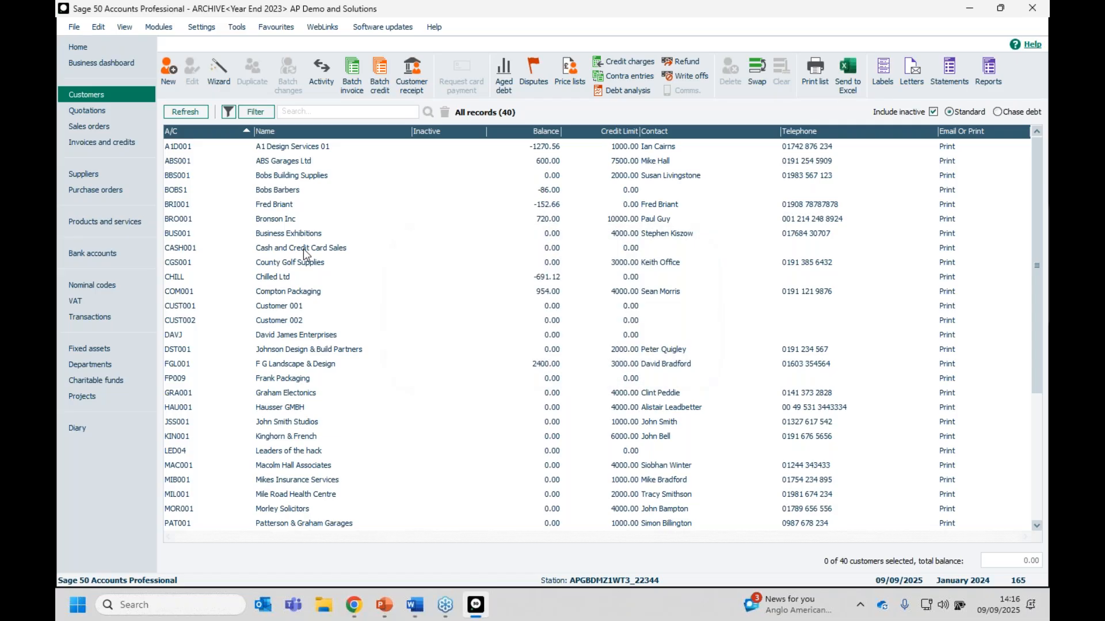
left_click(281, 219)
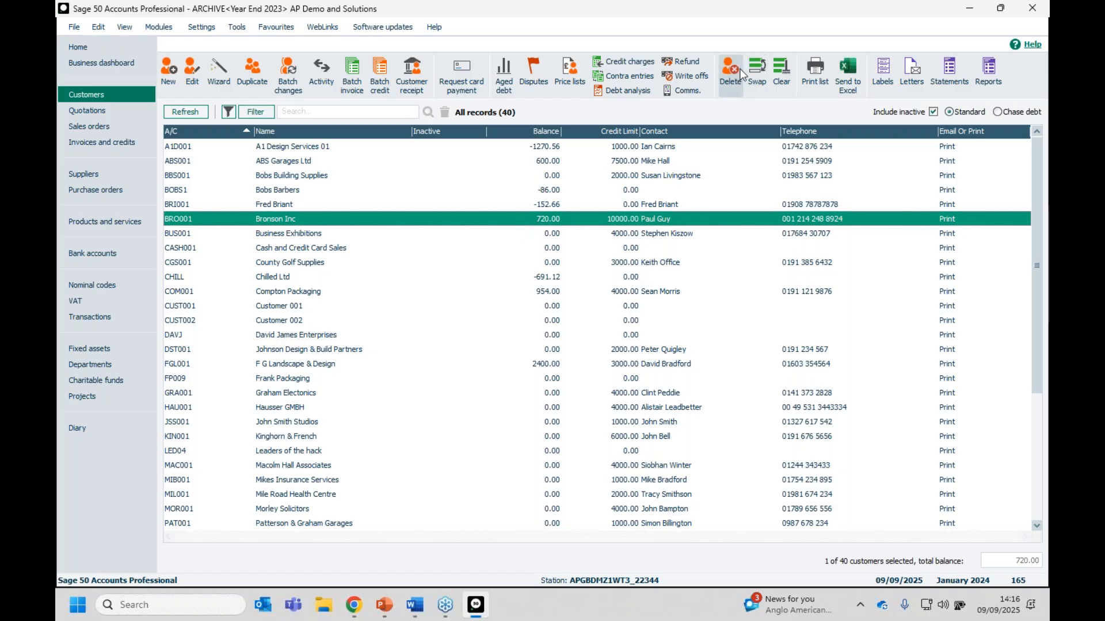
left_click(294, 365, "shift")
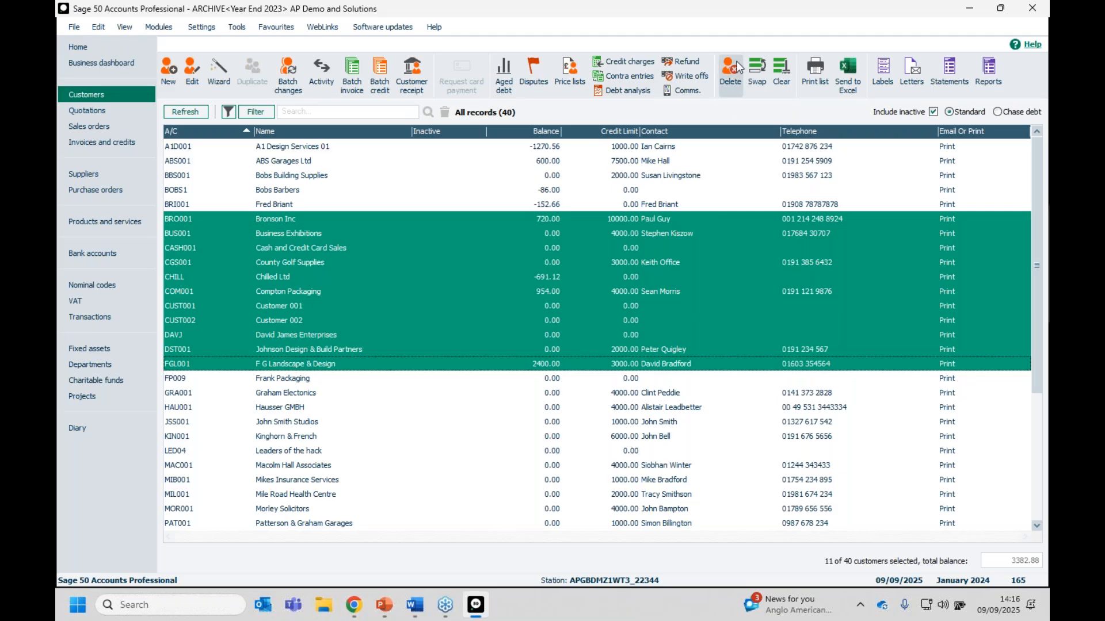
left_click(437, 383)
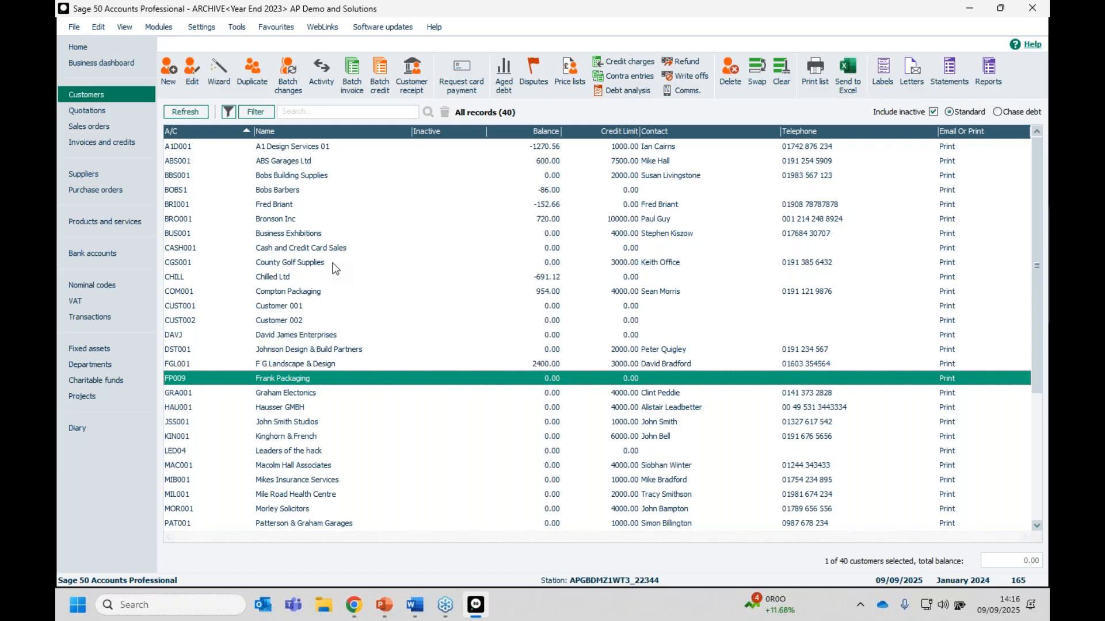
left_click(299, 150)
double_click(294, 148)
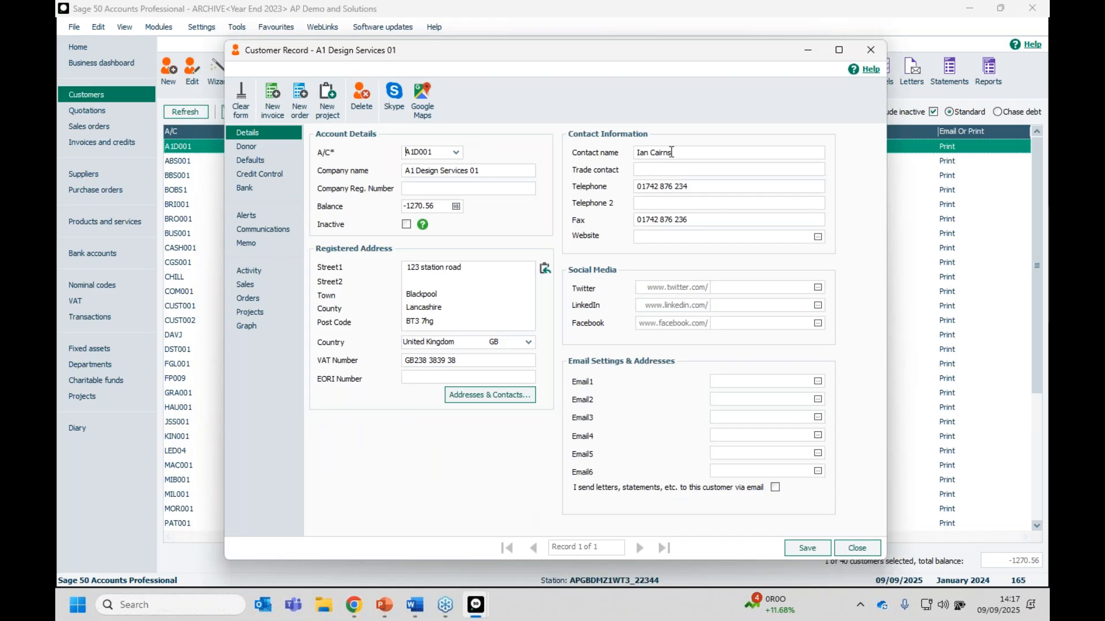
Replace customer A1D001's contact name with a new person's name, save, and close the record.
left_click_drag(672, 152, 521, 143)
type("Joe Bloggs")
left_click(803, 548)
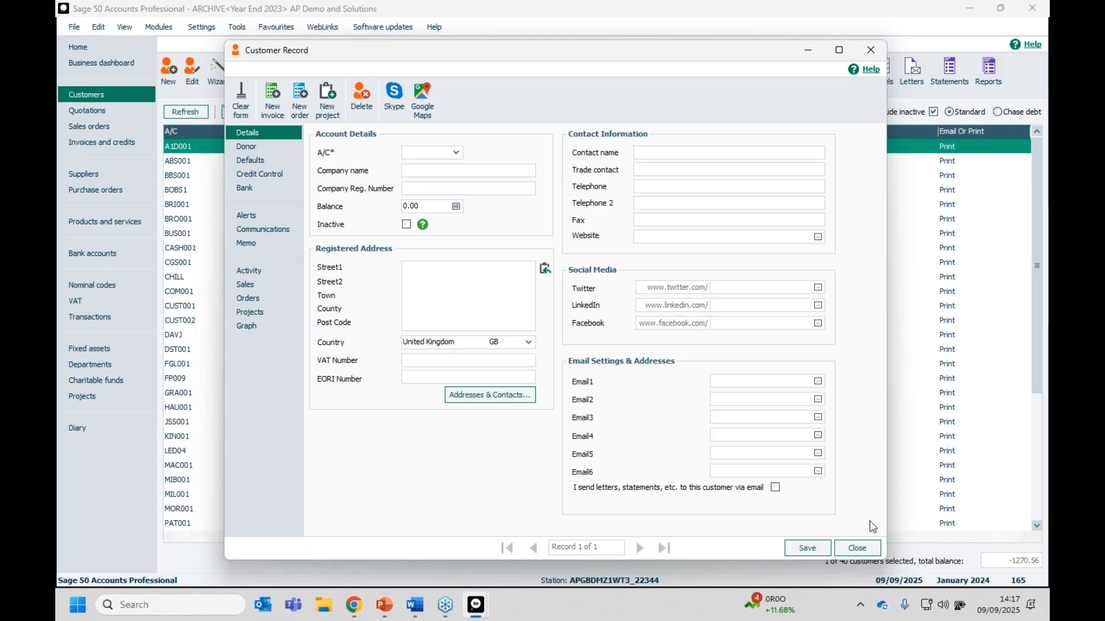
left_click(853, 546)
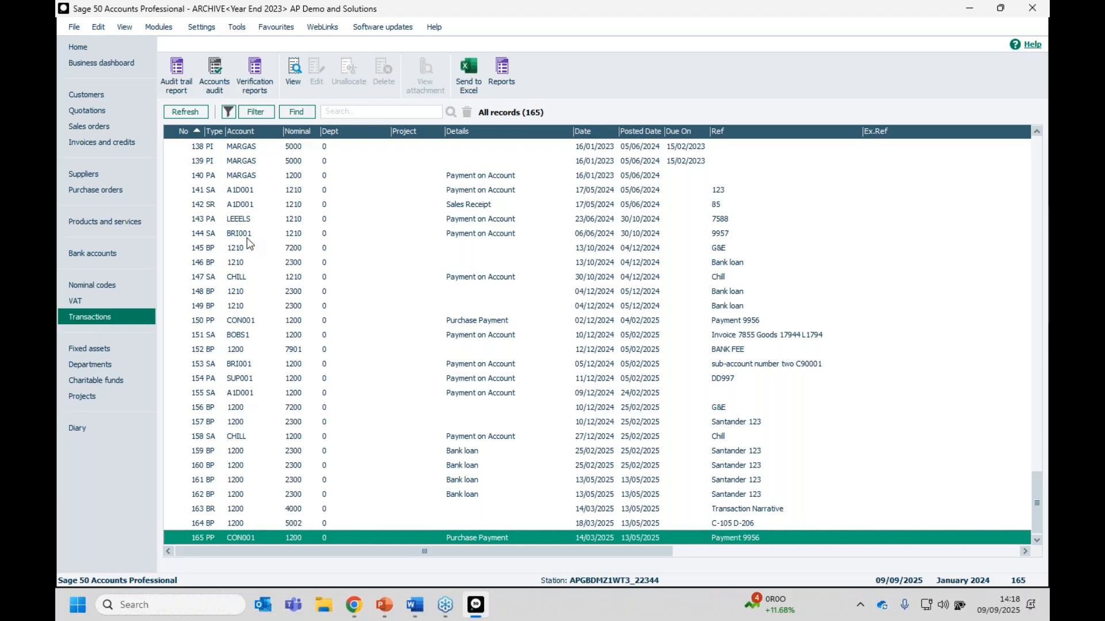
View the archive's Invoices and credits list, which holds 0 records.
left_click(61, 143)
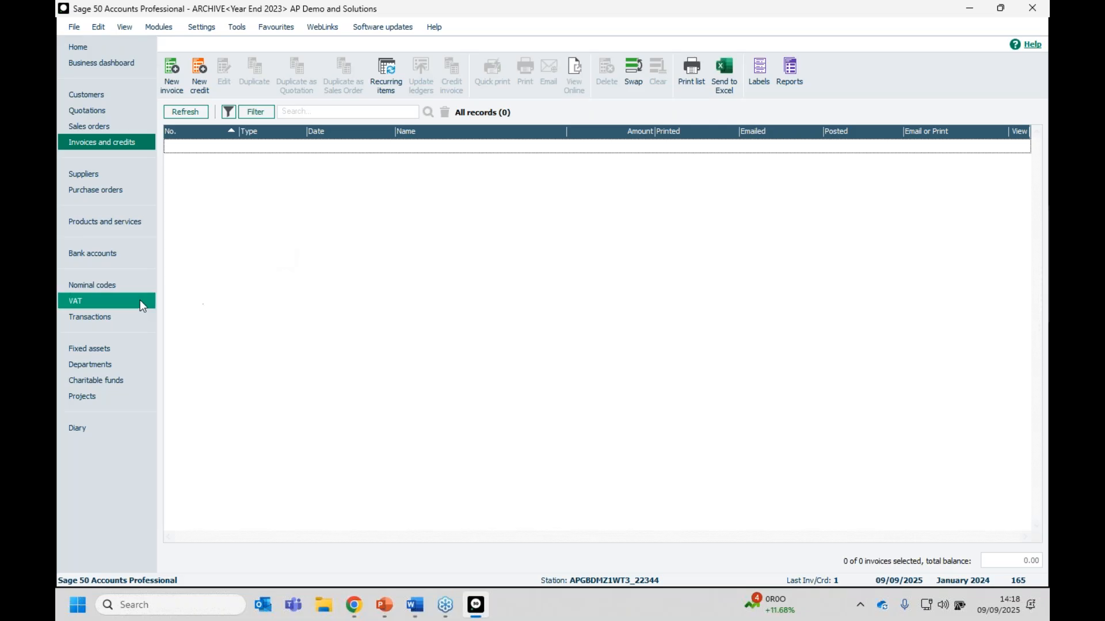
View the archive's Nominal codes list of 173 accounts with balances.
left_click(85, 285)
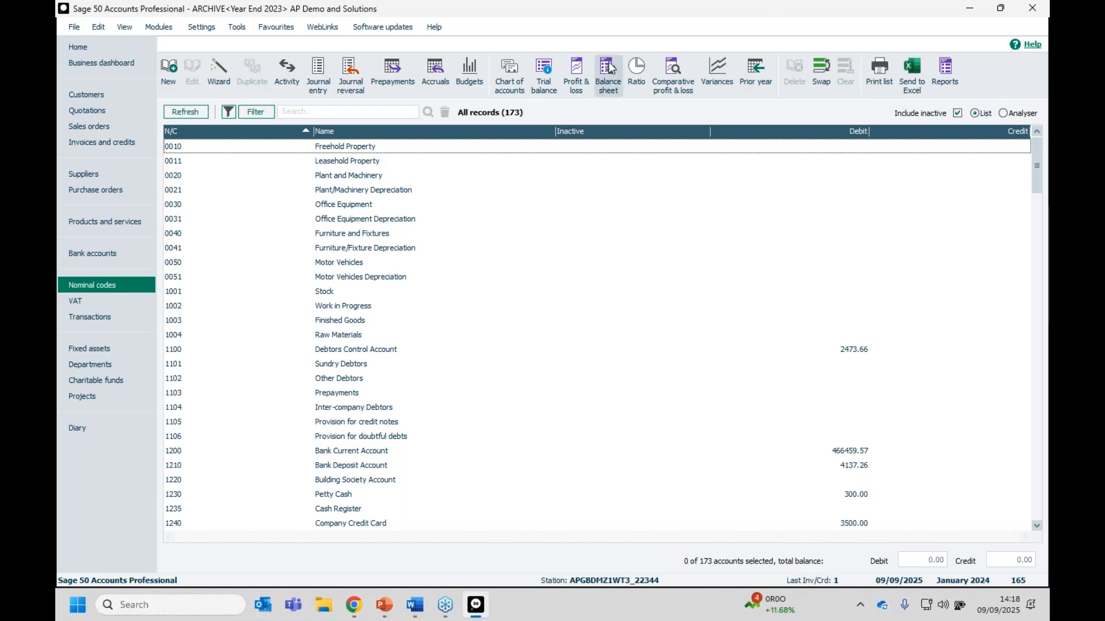
left_click(582, 88)
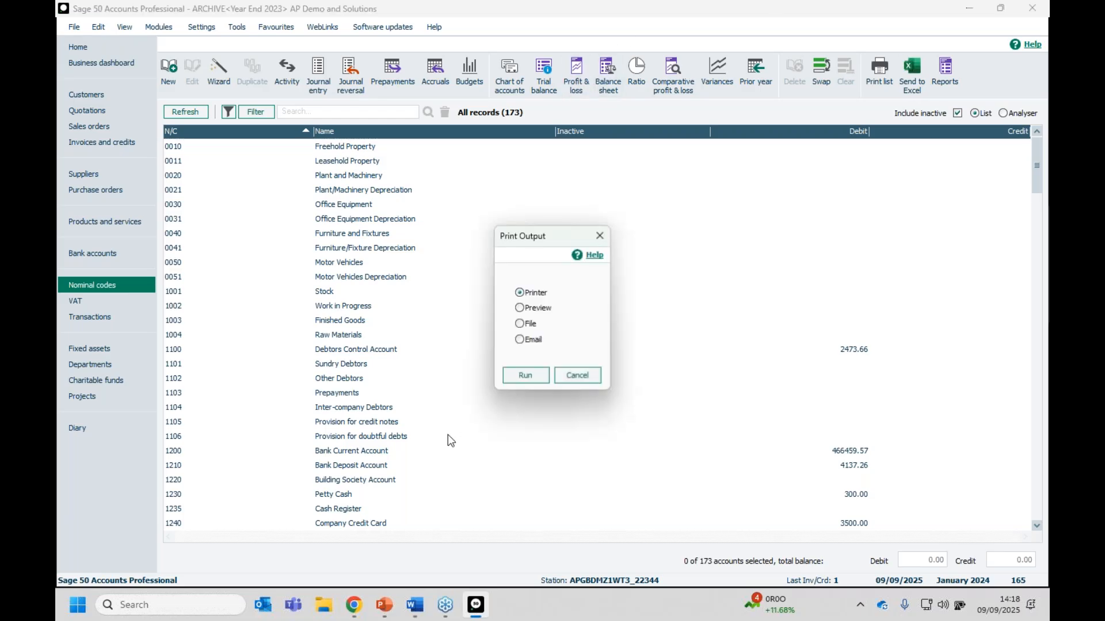
left_click(520, 310)
left_click(513, 372)
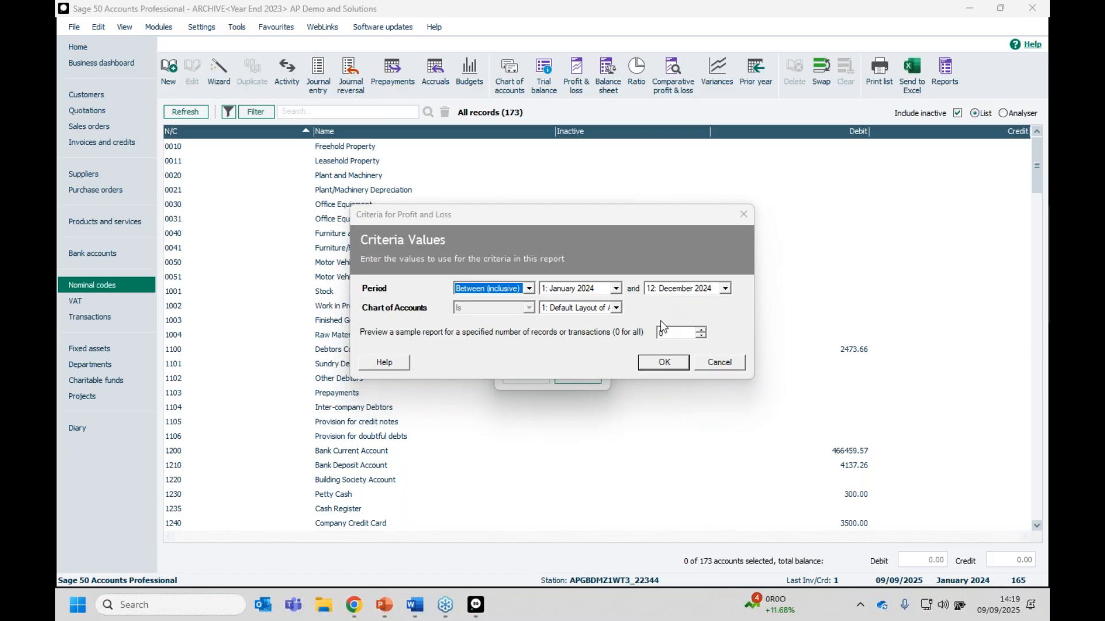
left_click(662, 362)
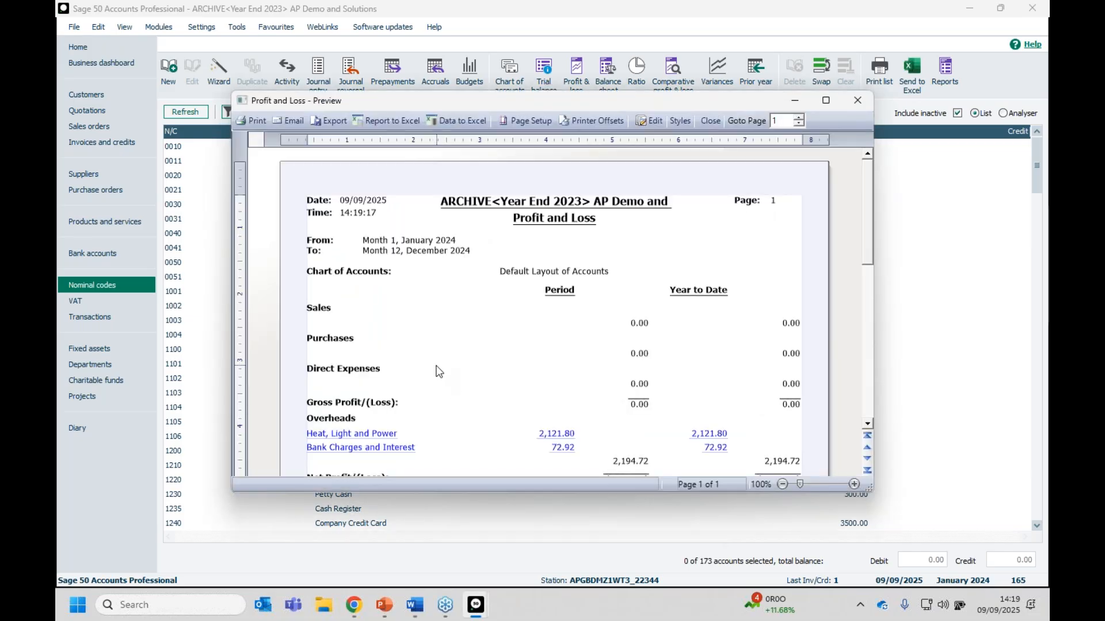
left_click(824, 99)
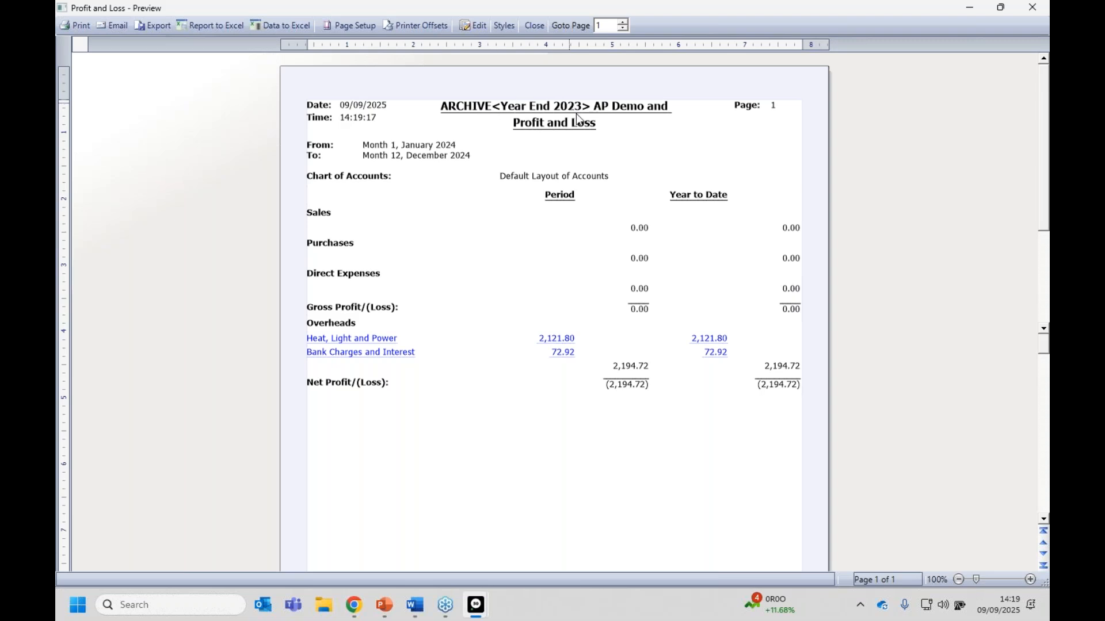
left_click(1033, 7)
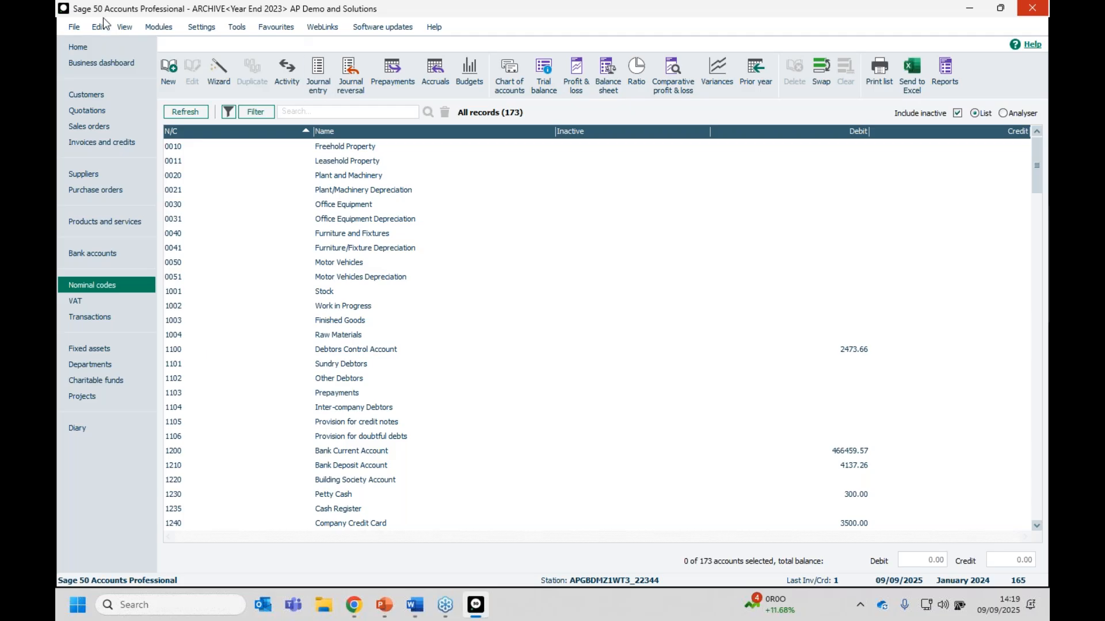
left_click(73, 26)
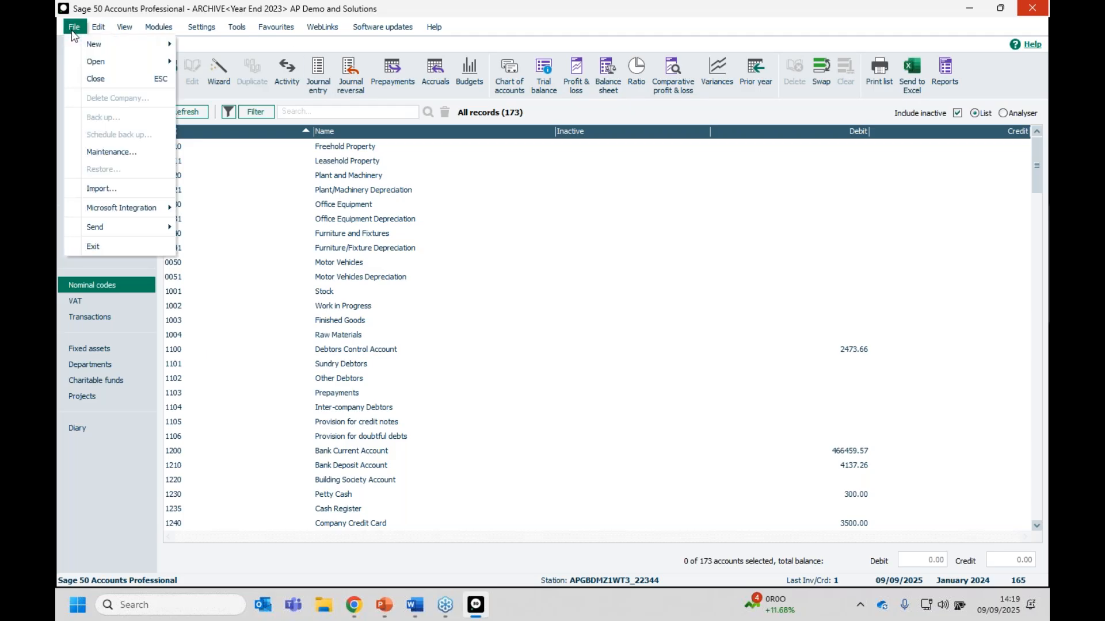
Switch back to live company data, confirming closure of the Year End 2023 archive windows.
mouse_move(72, 60)
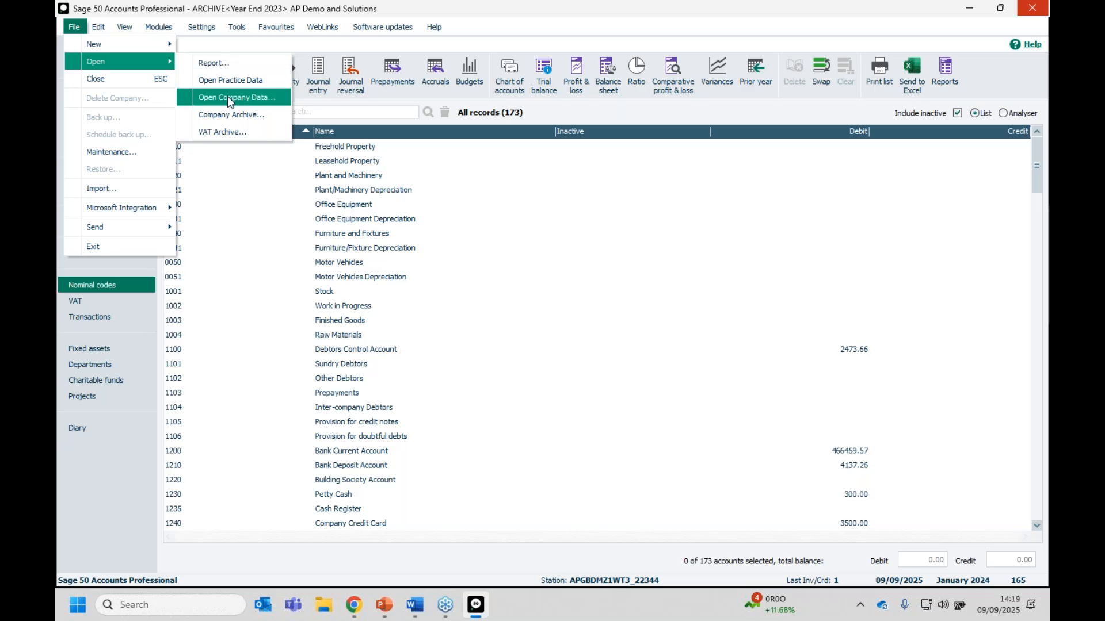
left_click(276, 95)
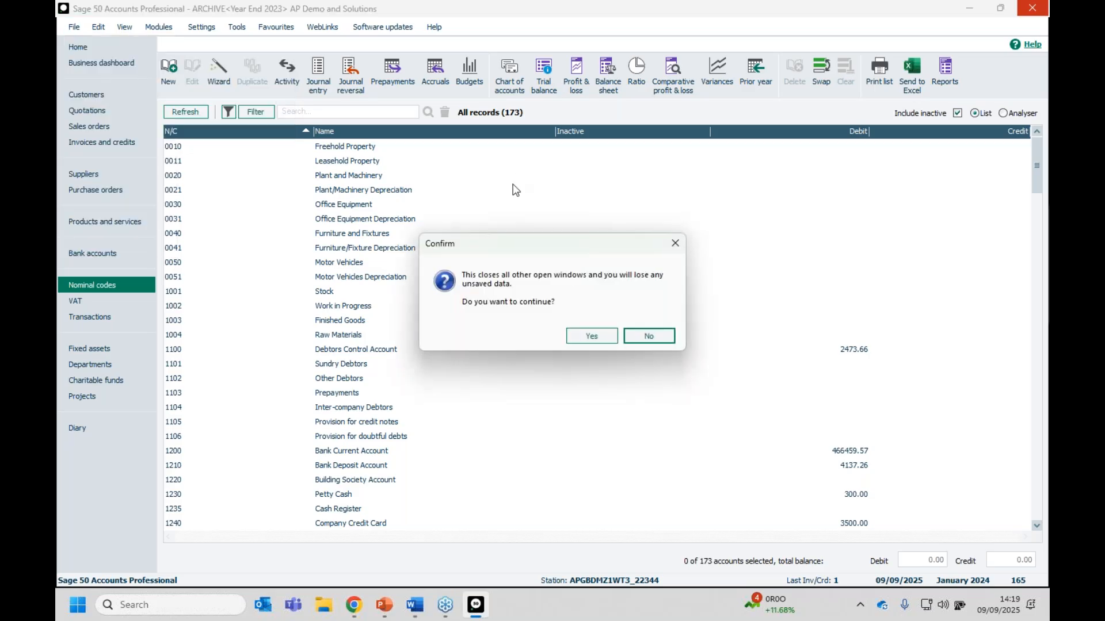
left_click(580, 333)
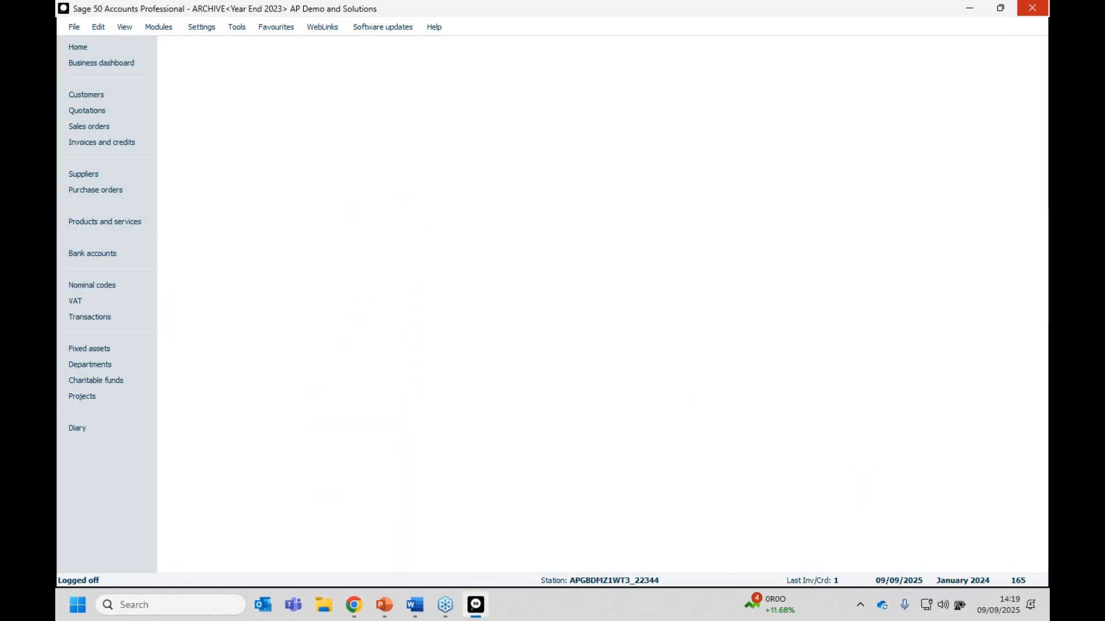
Log on to the live company with username and password, then select customer A1D001.
type("manager")
key("Tab")
type("p")
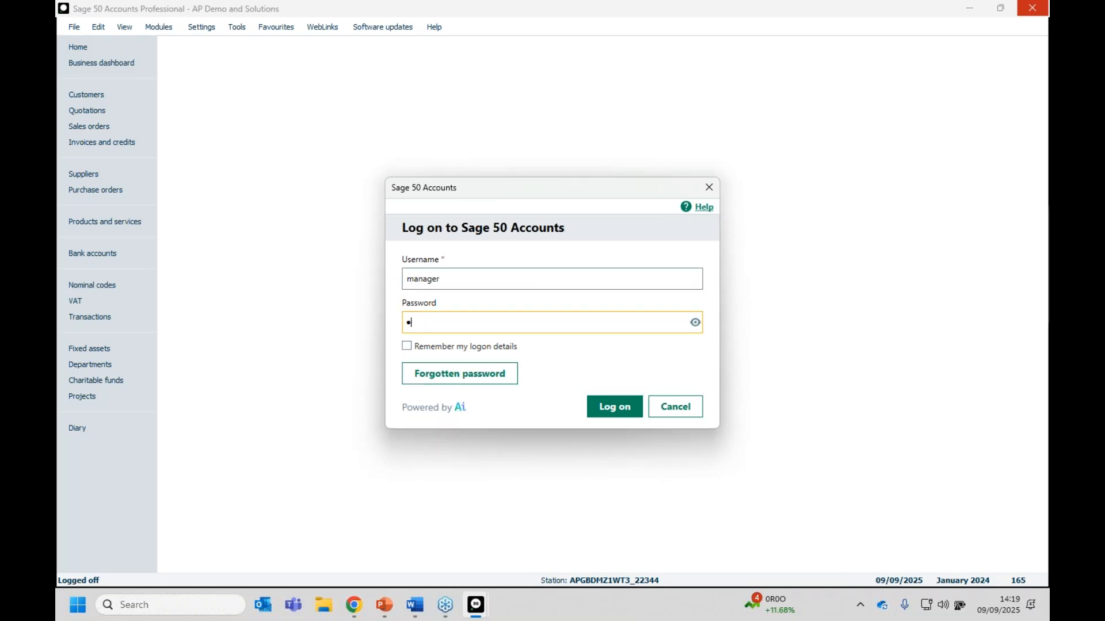
key("Return")
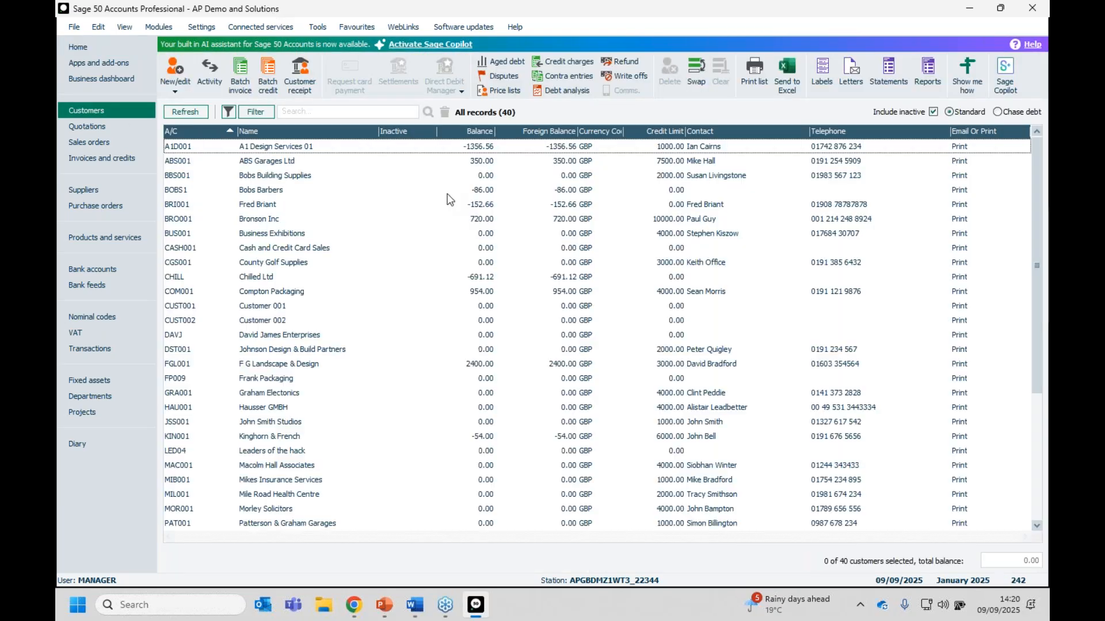
left_click(282, 146)
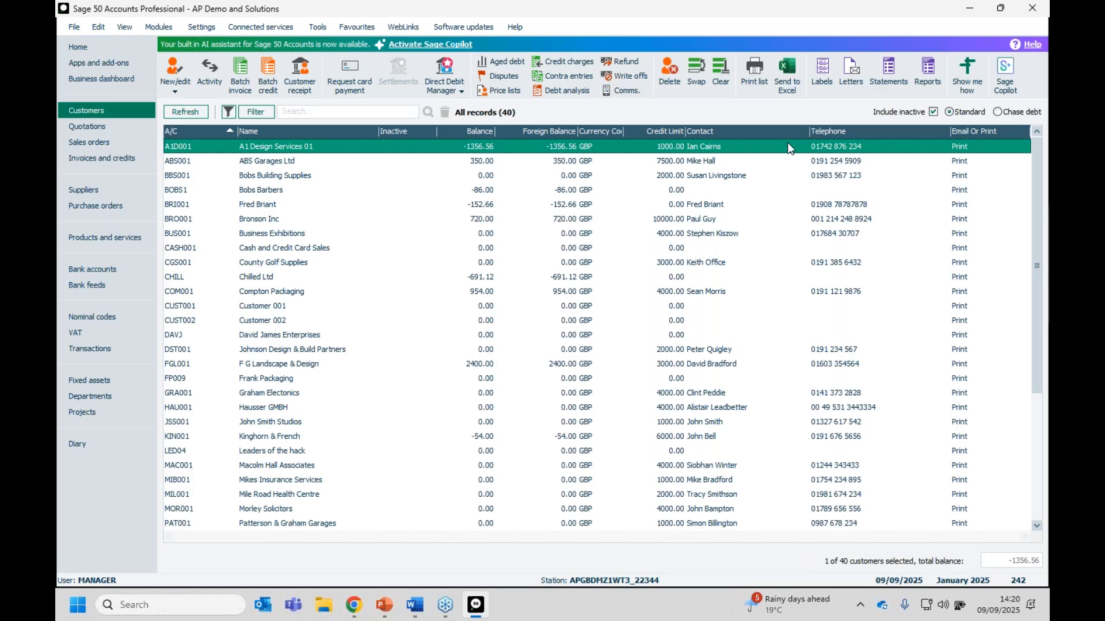